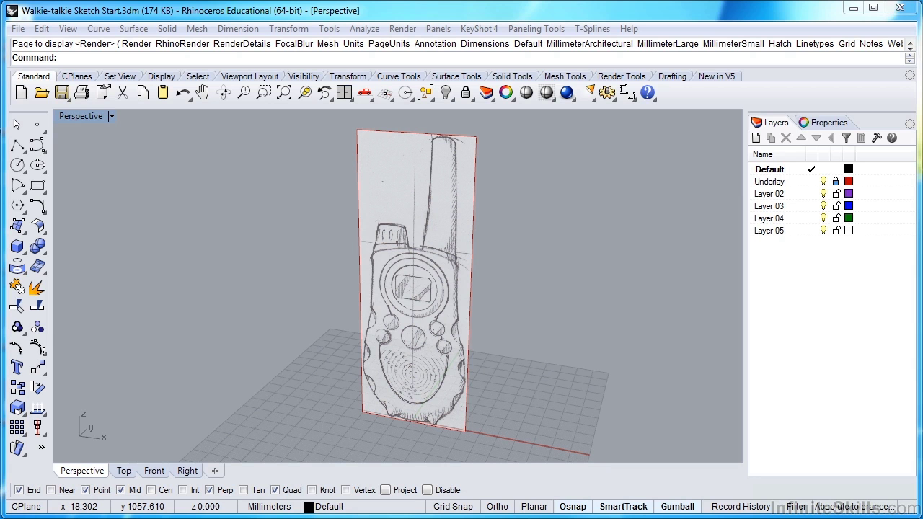
Switch the Perspective viewport showing the walkie-talkie sketch plane to Shaded display
left_click(547, 93)
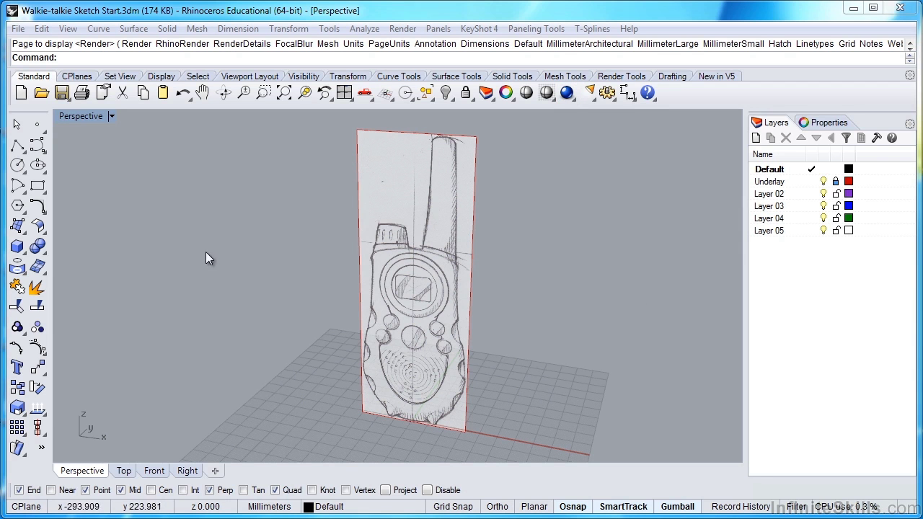
Open Document Properties and expand View > Display Modes to list Wireframe, Shaded and Rendered
left_click(17, 32)
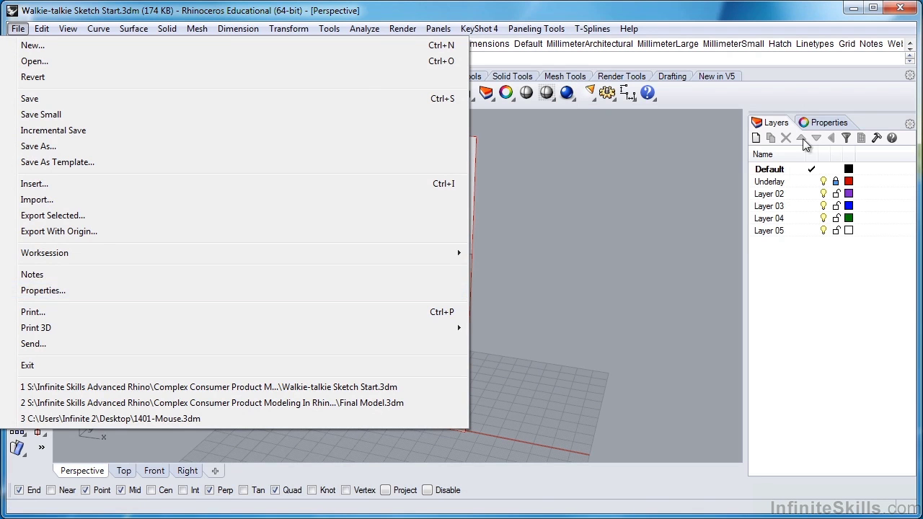
left_click(623, 147)
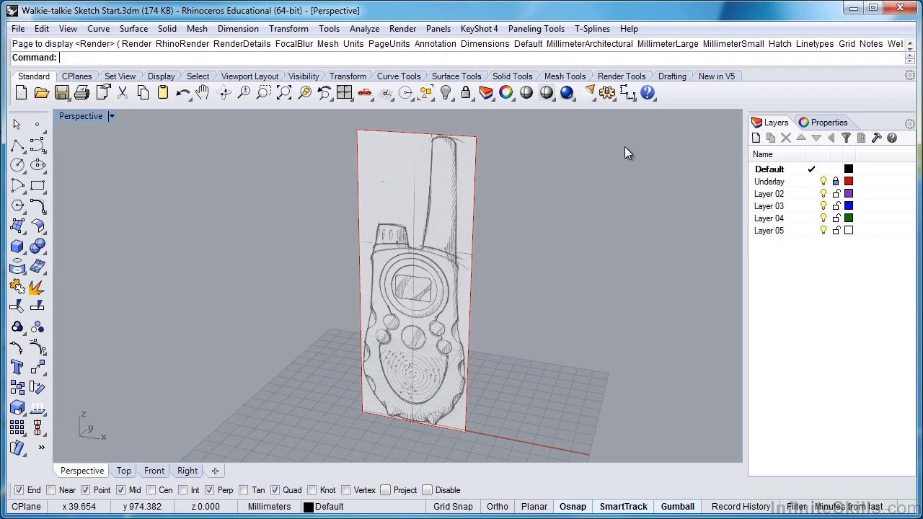
right_click(566, 96)
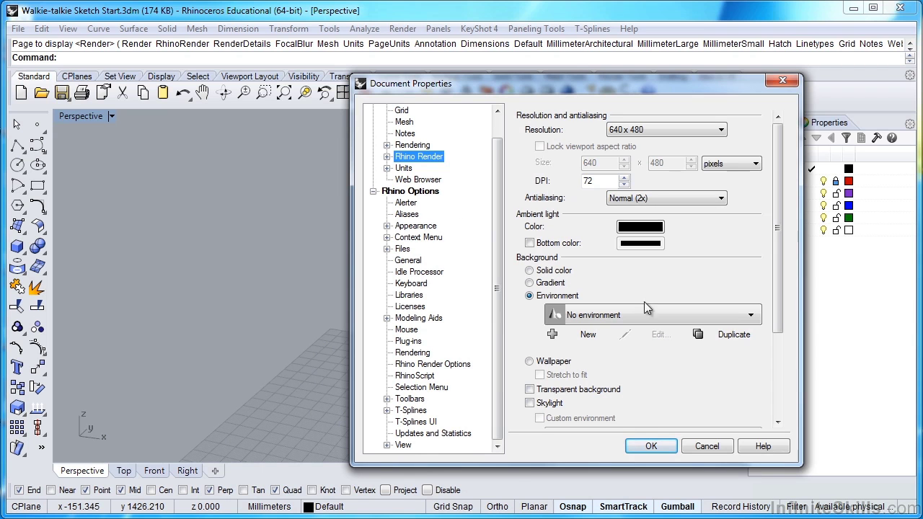
left_click(387, 446)
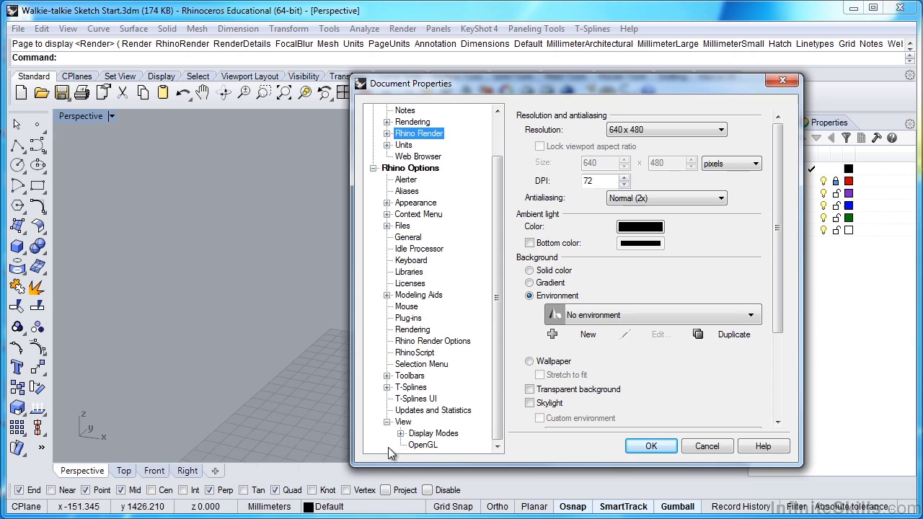
left_click(400, 433)
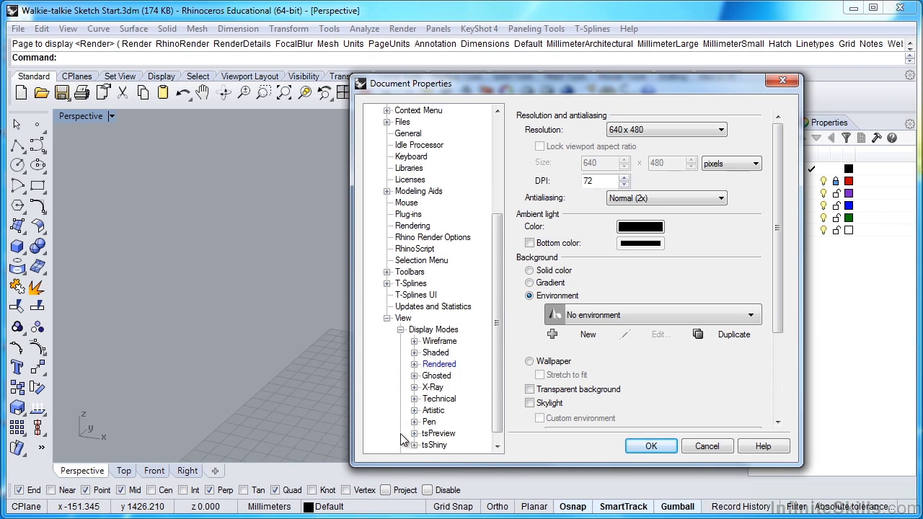
scroll(455, 412, "down", 1)
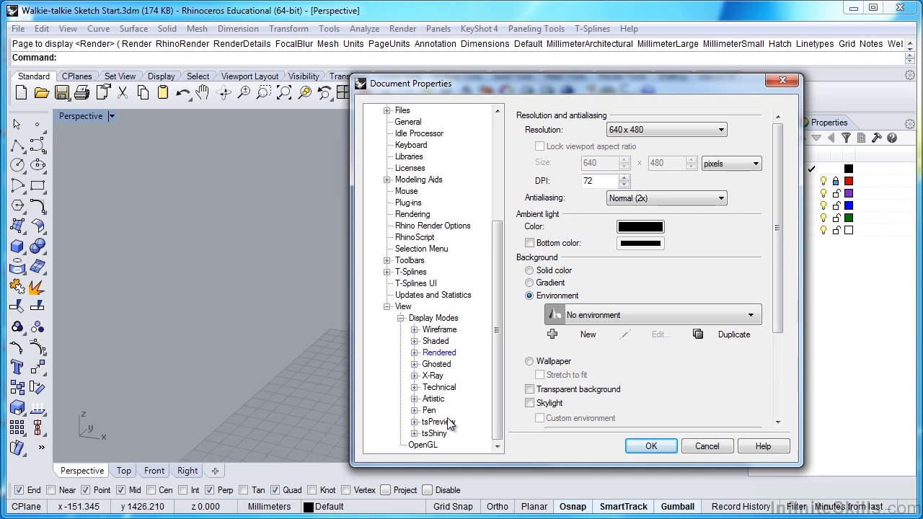
Give the Shaded display mode a solid background colour of RGB 240, 240, 240
left_click(437, 342)
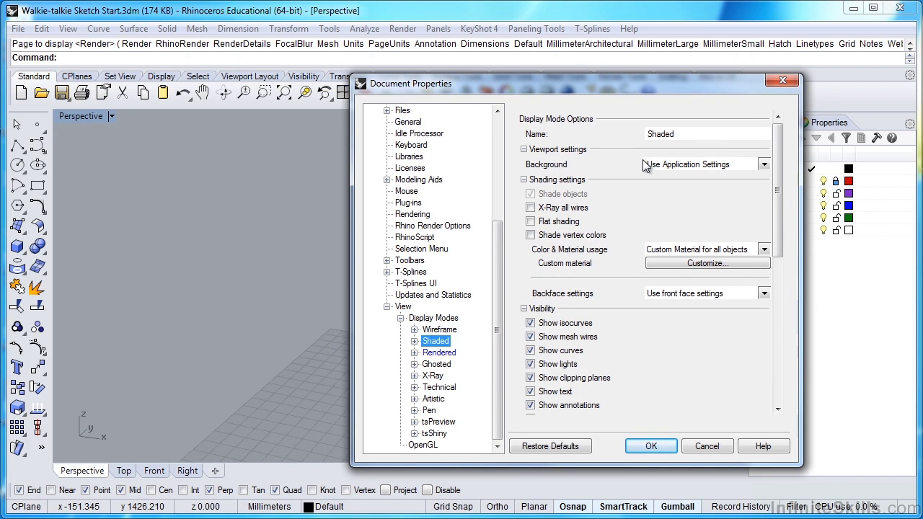
left_click(698, 169)
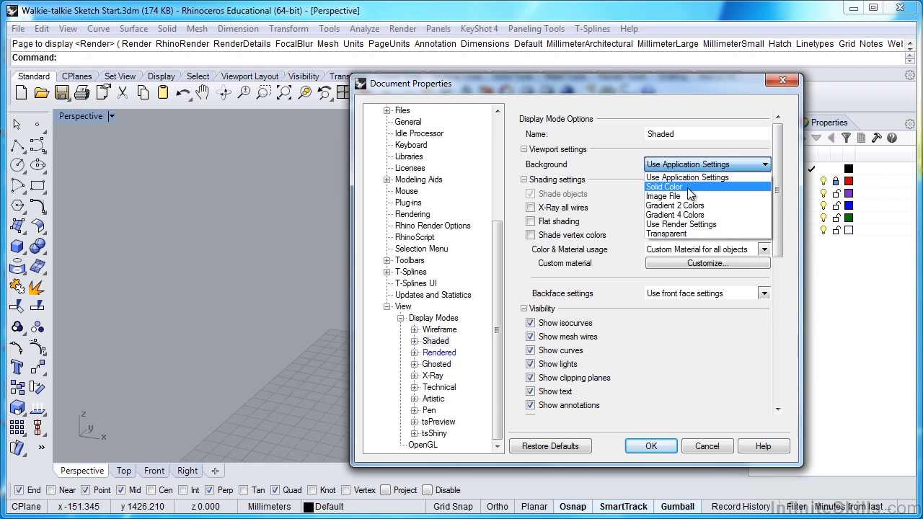
left_click(689, 187)
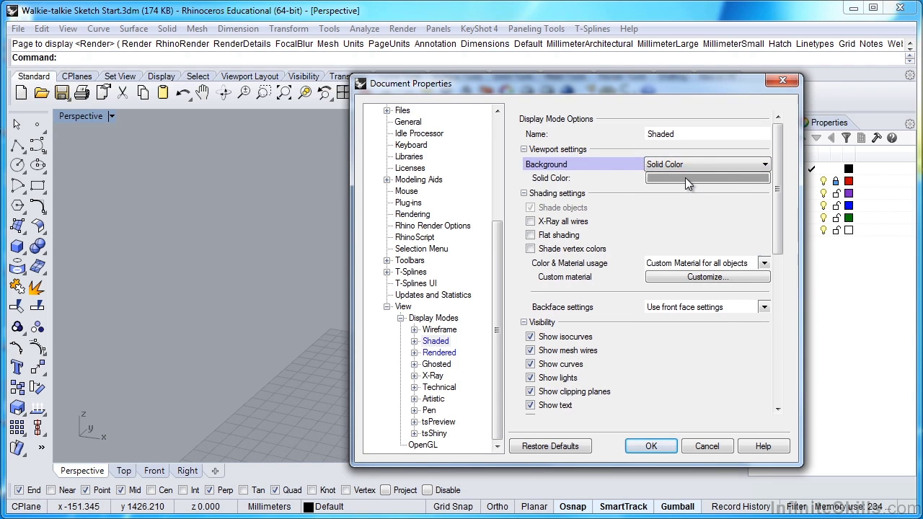
left_click(685, 178)
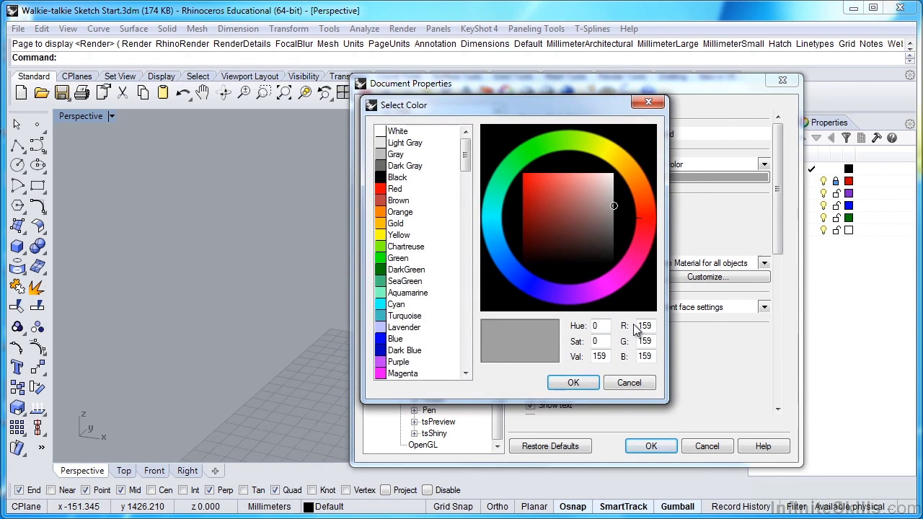
double_click(643, 326)
type("240")
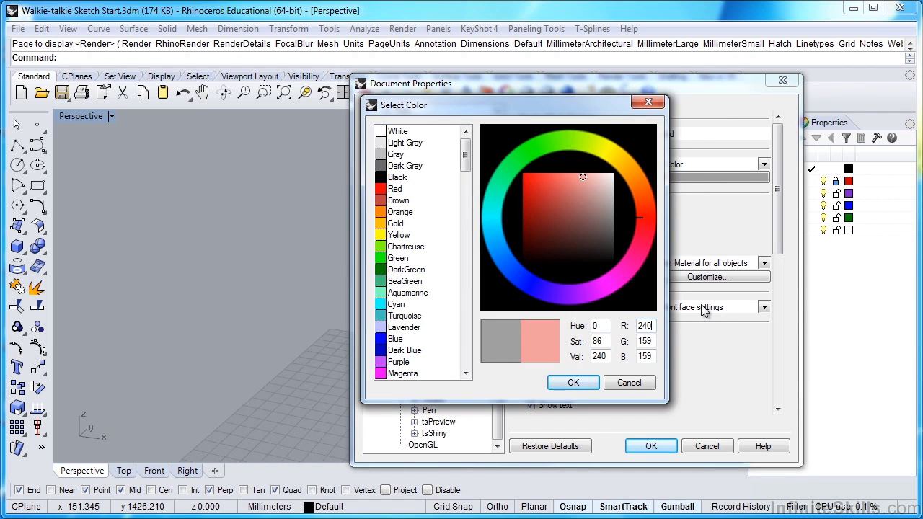
key("Tab")
type("240")
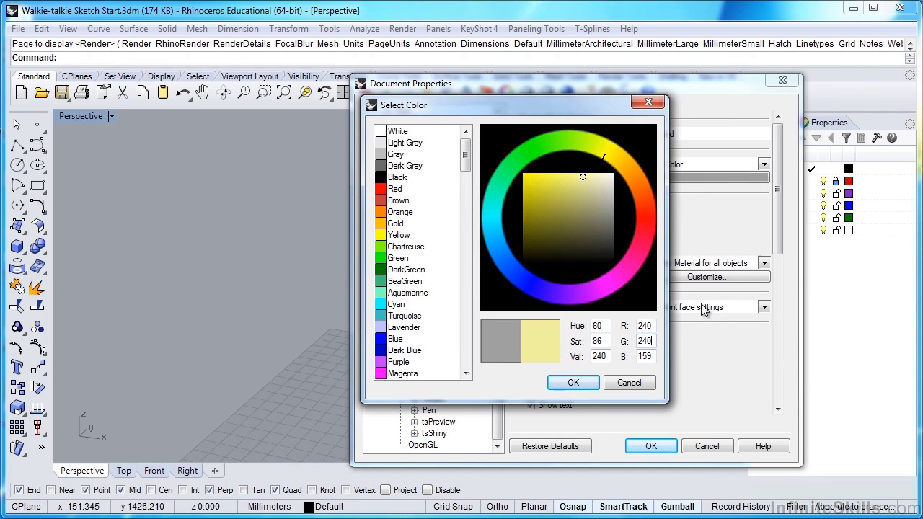
key("Tab")
type("240")
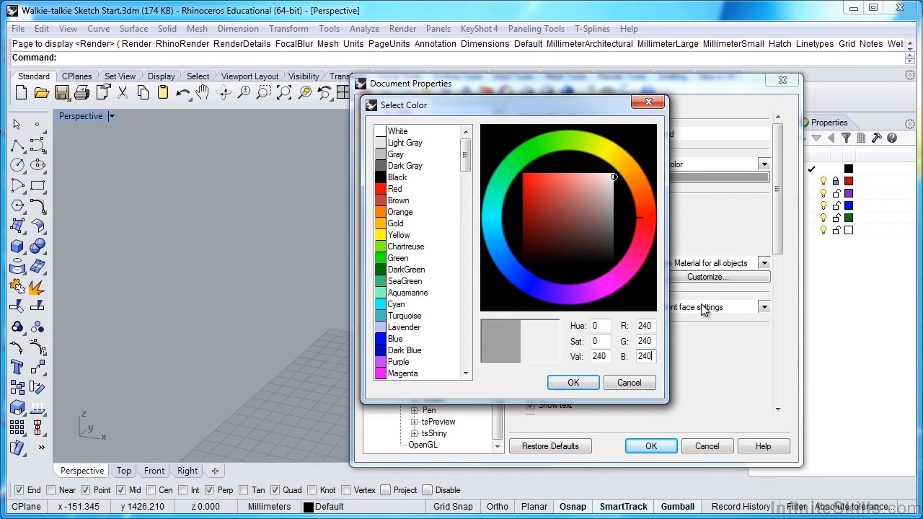
left_click(572, 383)
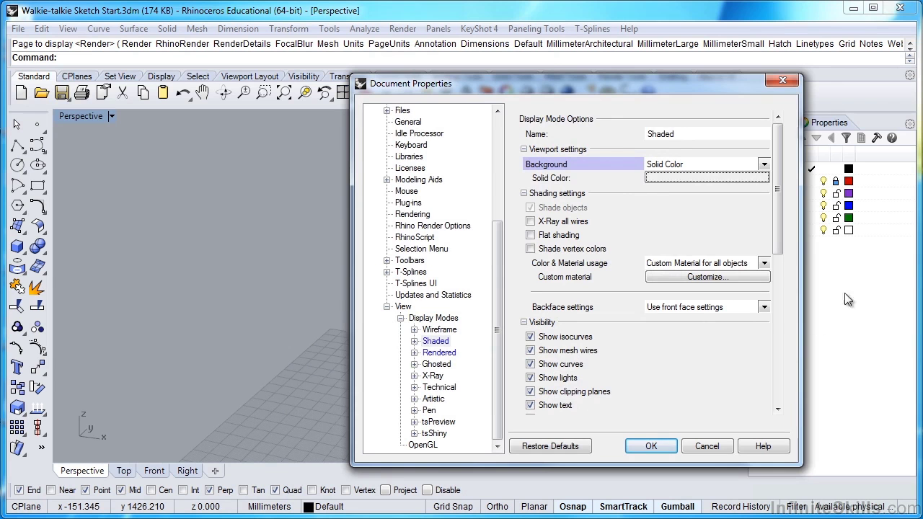
Set the Shaded mode's edge Color Reduction to 65%
left_click_drag(778, 227, 779, 304)
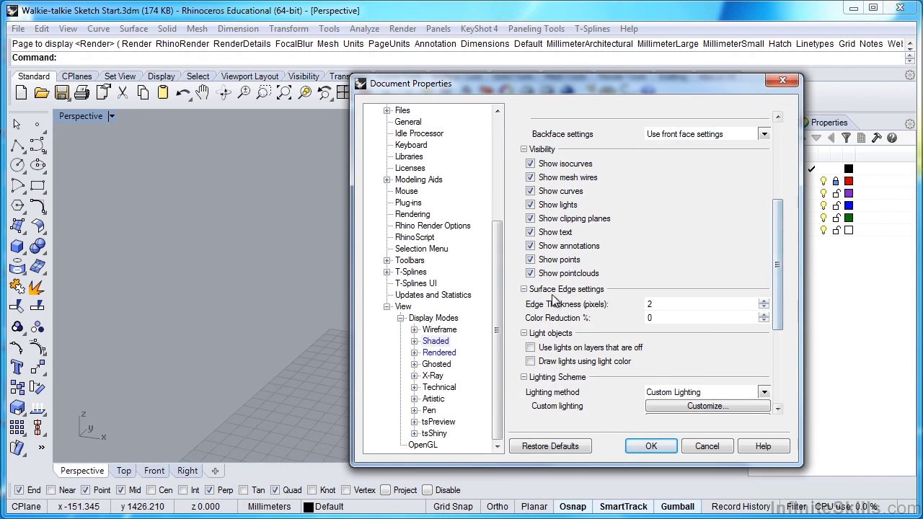
double_click(648, 318)
type("65")
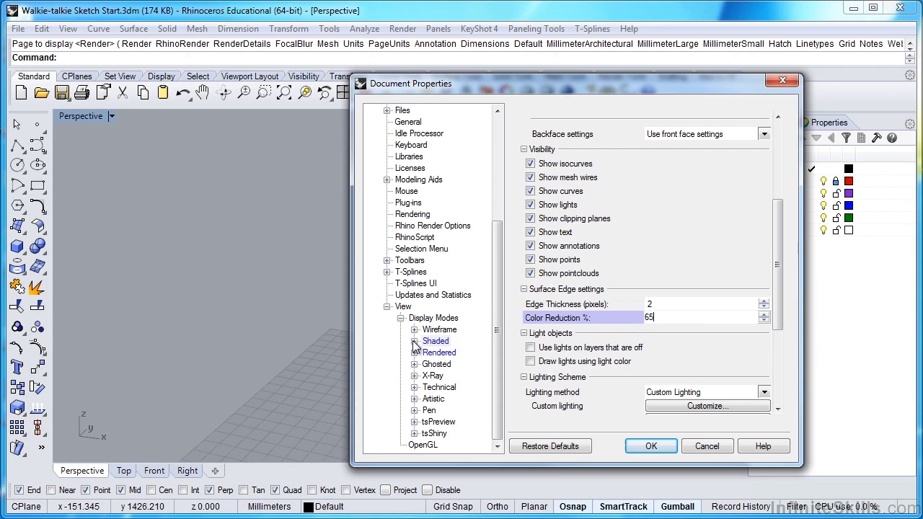
Raise the Shaded mode's curve width to 3 pixels and close Document Properties
left_click(414, 341)
left_click(428, 365)
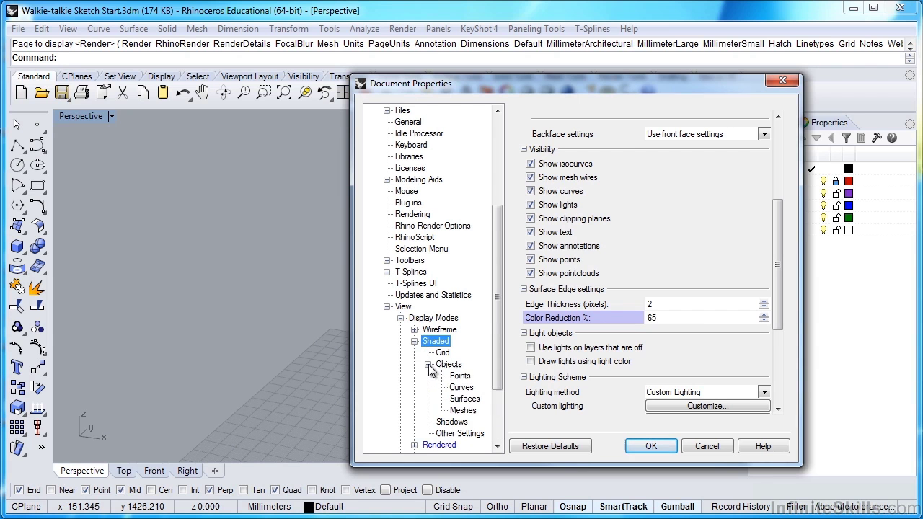
left_click(461, 387)
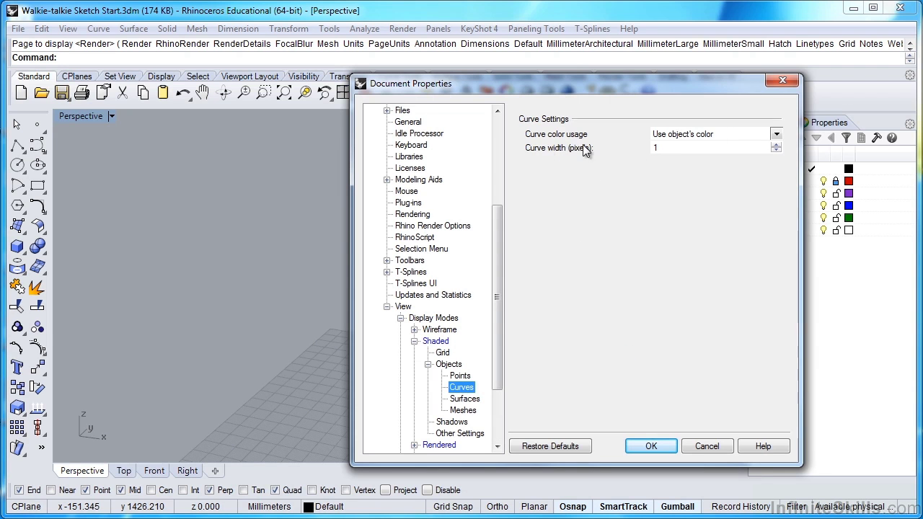
left_click(775, 144)
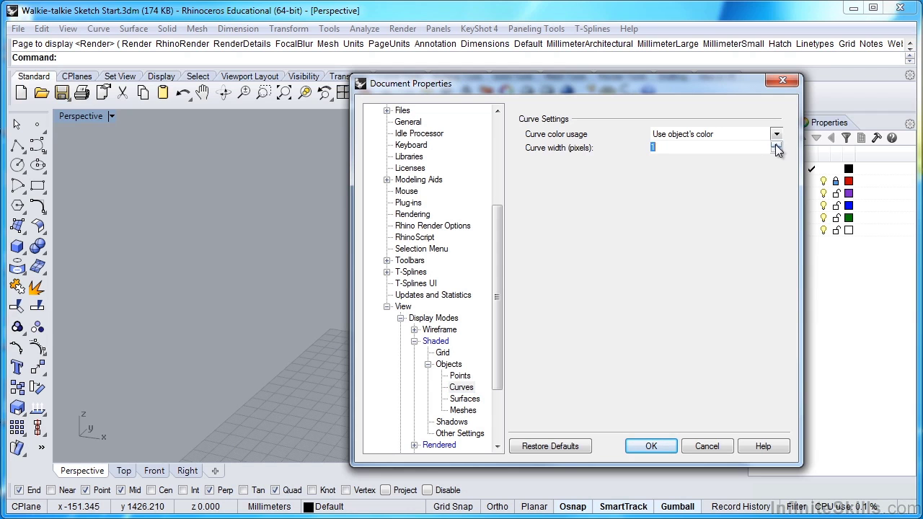
left_click(775, 144)
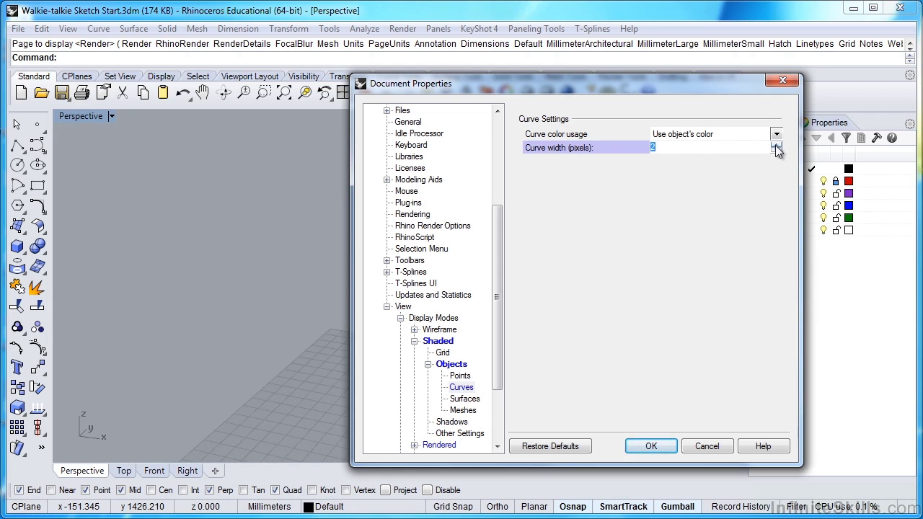
left_click(650, 448)
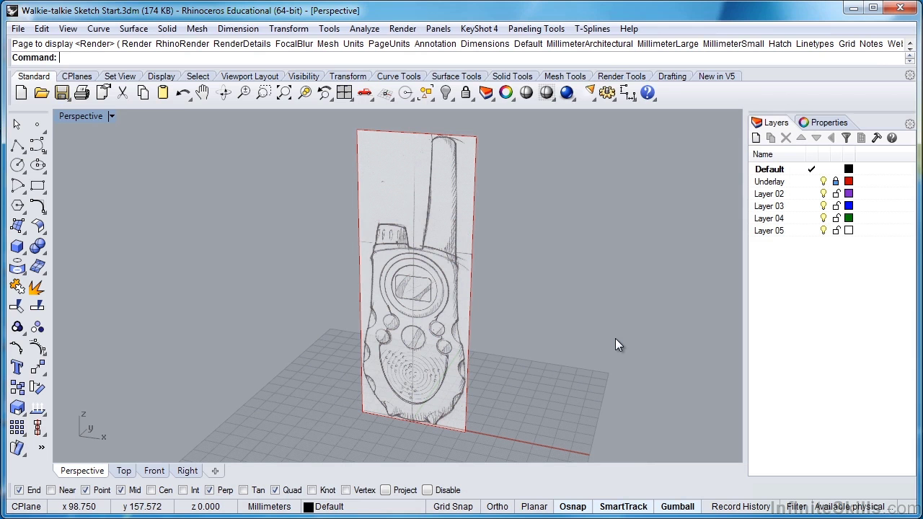
Bring the Rhinoceros 4 window with Rhino V4.3dm to the front from the taskbar
mouse_move(308, 507)
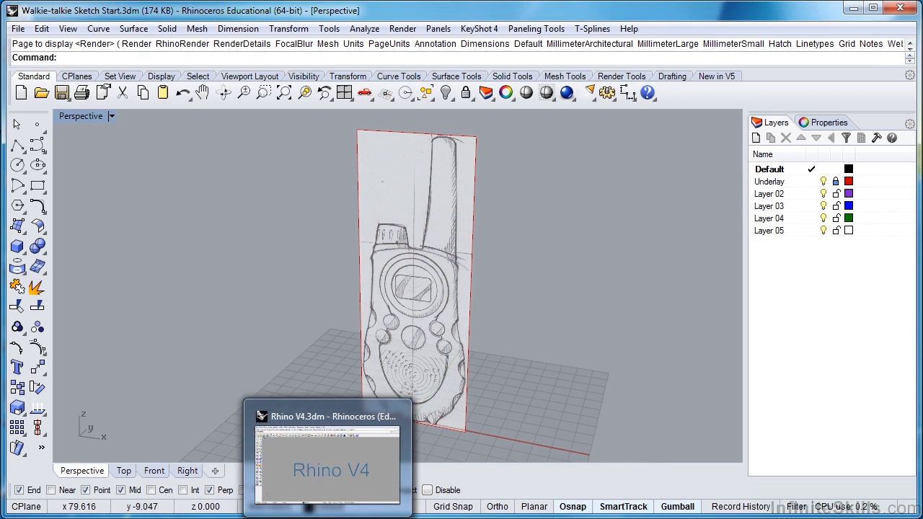
left_click(307, 507)
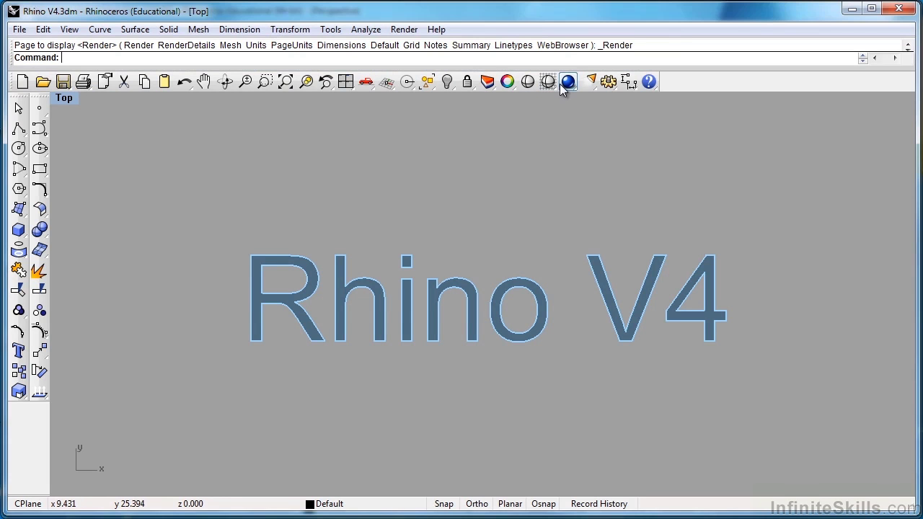
Open Rhino 4's Document Properties to the Shaded display mode's settings
left_click(20, 29)
left_click(45, 254)
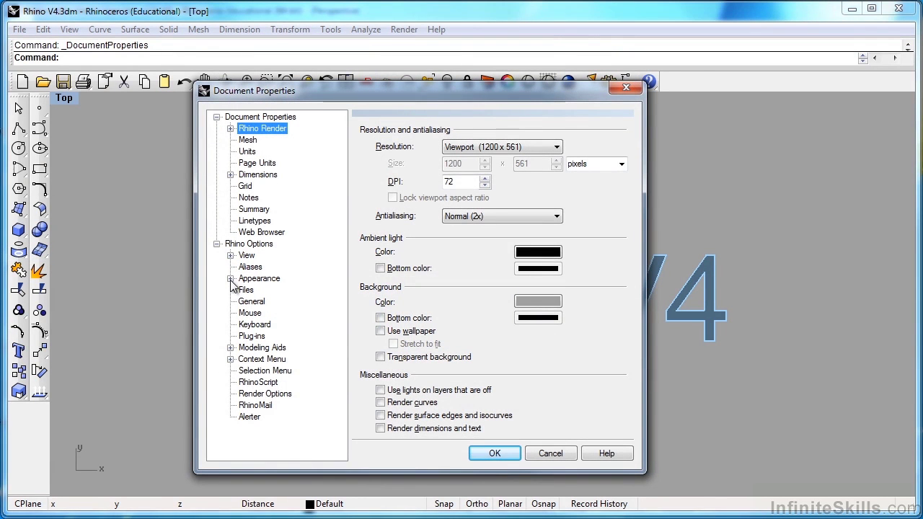
left_click(230, 278)
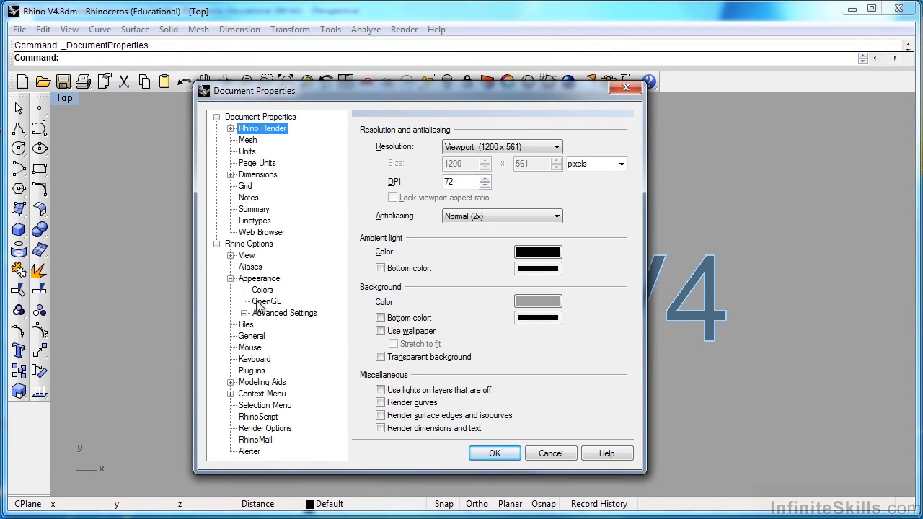
left_click(244, 313)
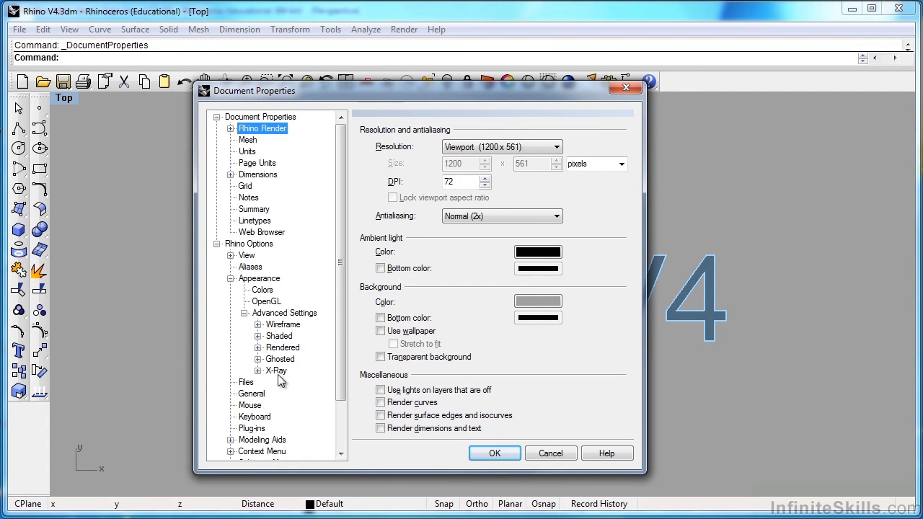
left_click(279, 337)
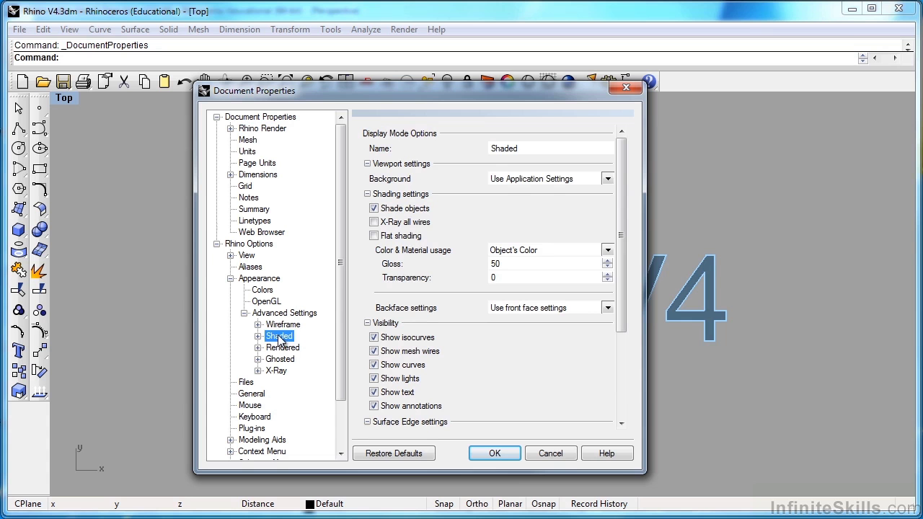
Set the Shaded background to a solid colour of RGB 240, 240, 240
left_click(544, 179)
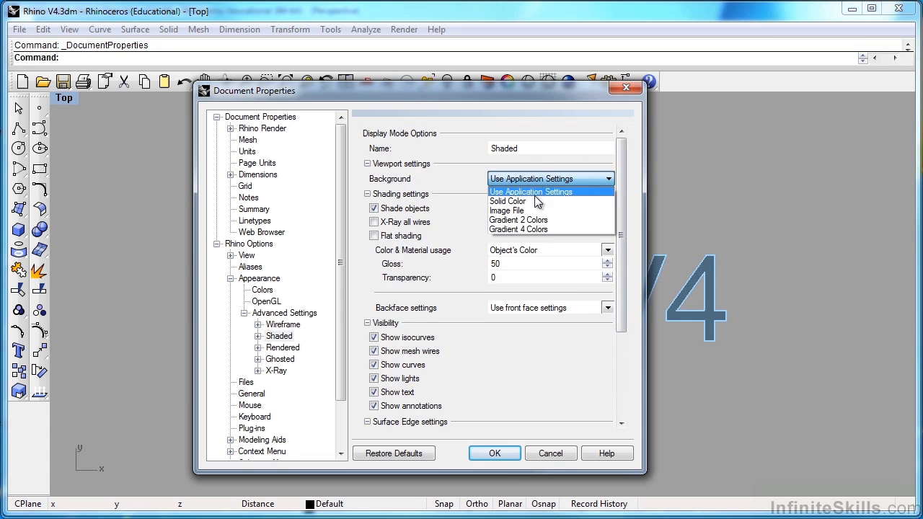
left_click(533, 201)
left_click(533, 194)
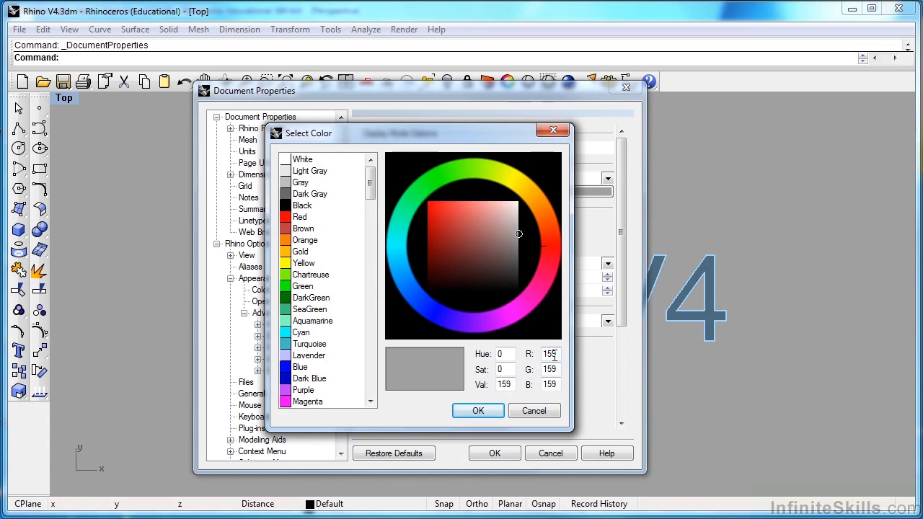
double_click(552, 354)
type("240")
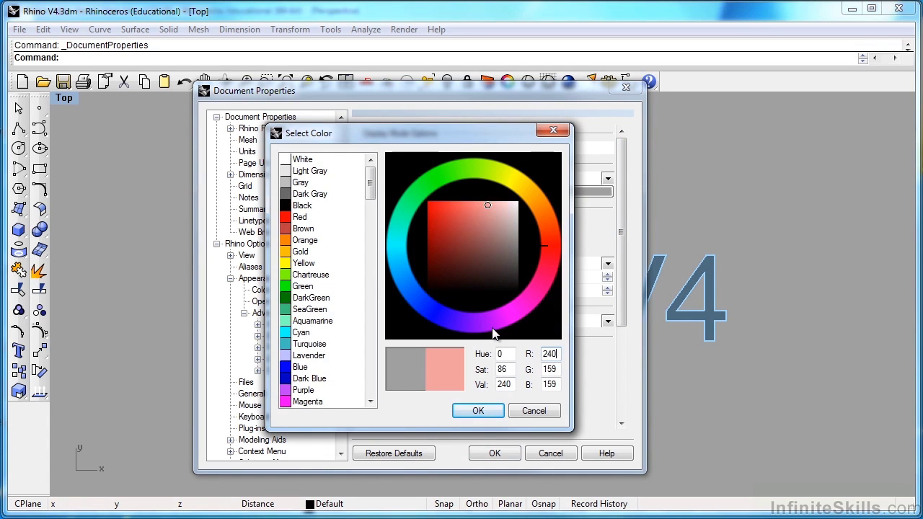
key("Tab")
type("240")
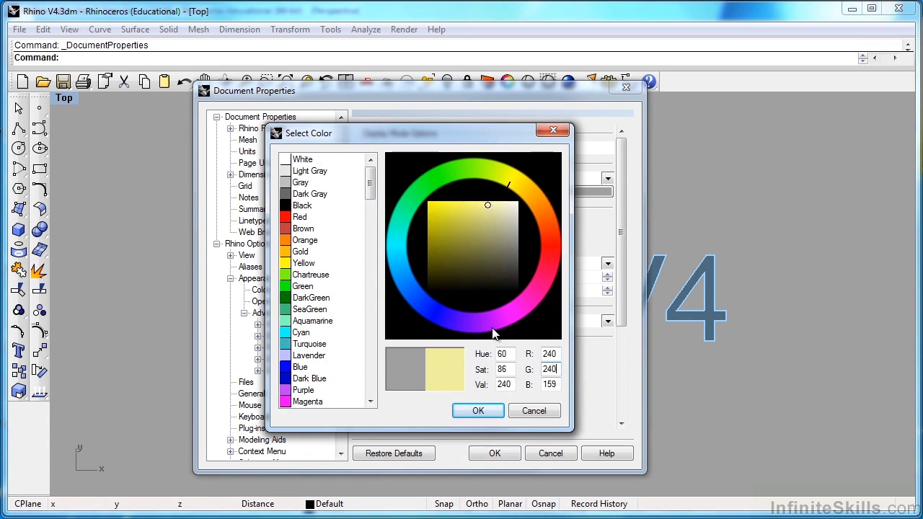
key("Tab")
type("240")
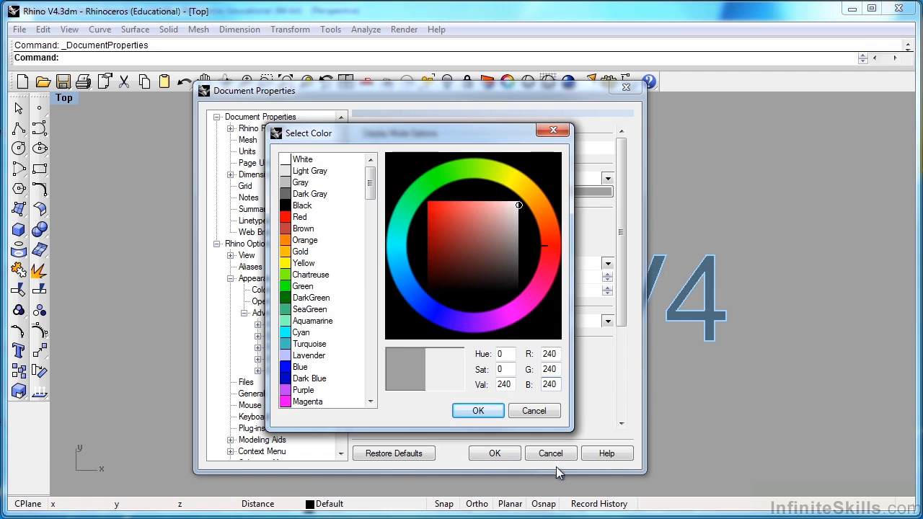
left_click(467, 414)
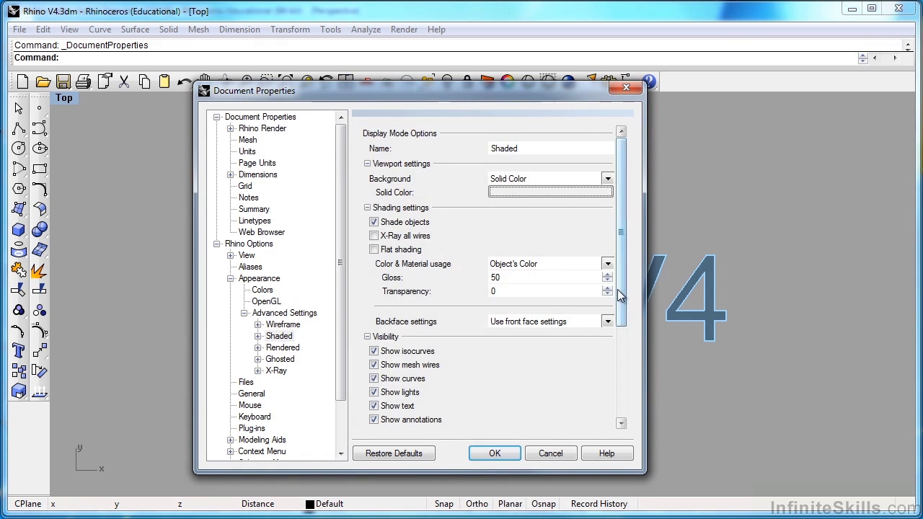
Set edge colour reduction to 65% and curve width to 3 pixels, then close the properties
left_click_drag(619, 294, 619, 355)
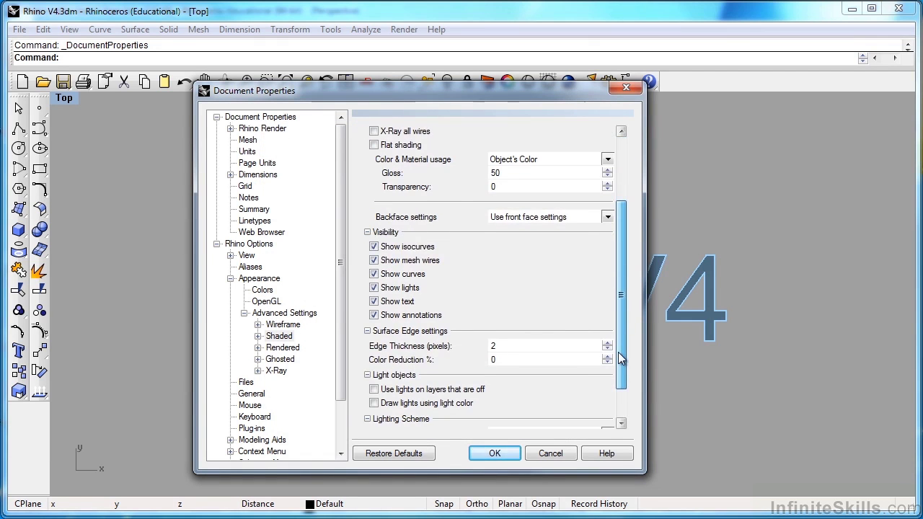
double_click(512, 364)
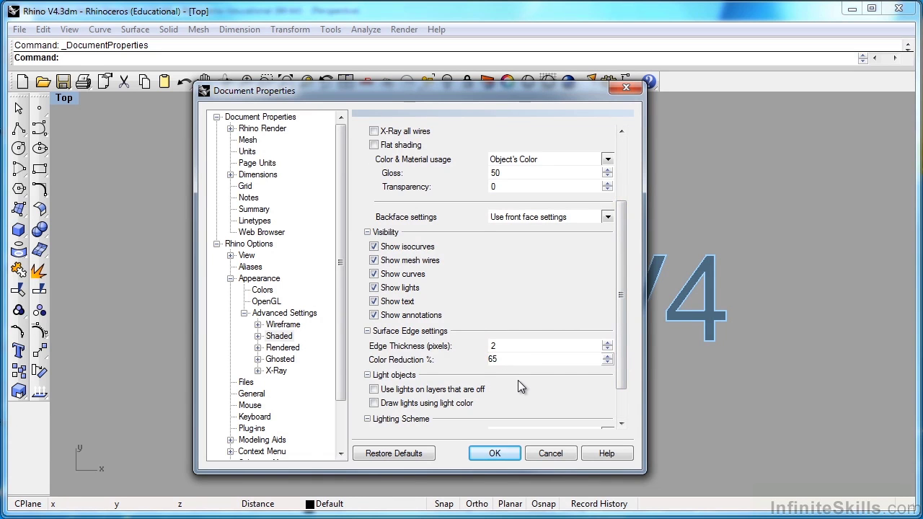
left_click(259, 337)
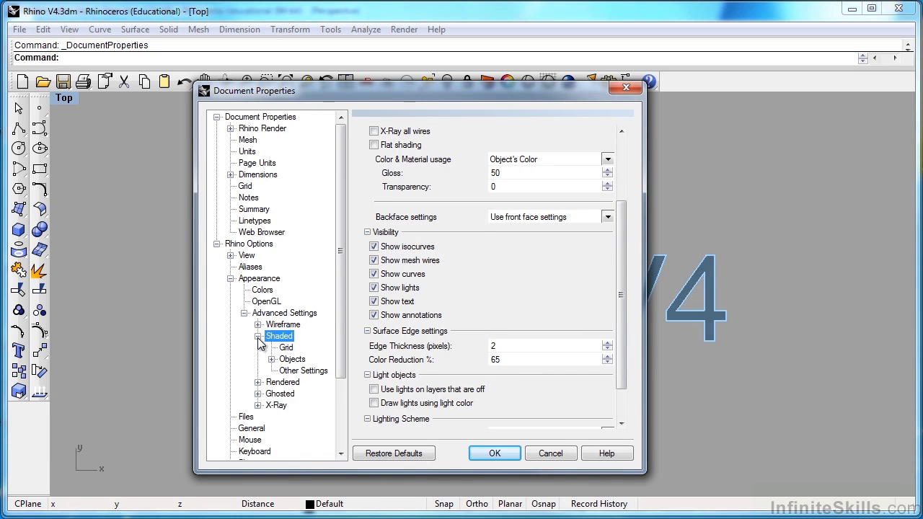
left_click(271, 359)
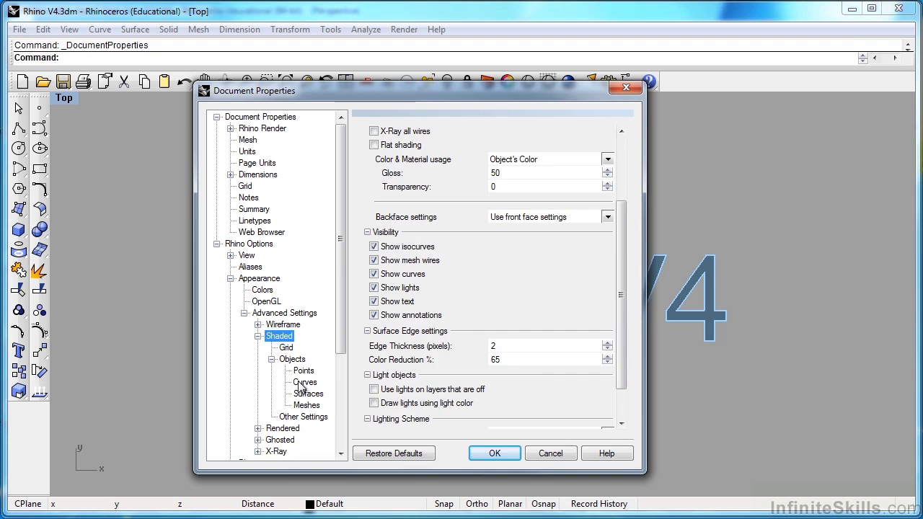
left_click(301, 385)
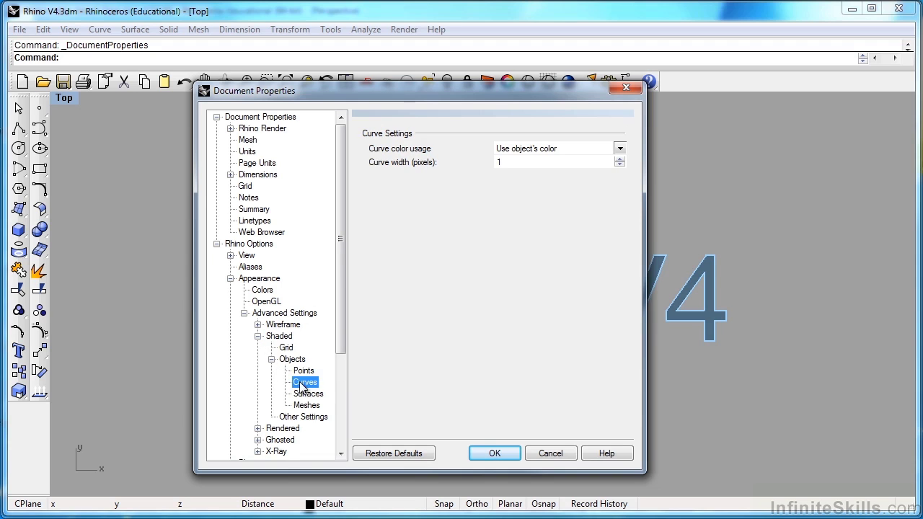
left_click(620, 165)
left_click(619, 160)
left_click(620, 159)
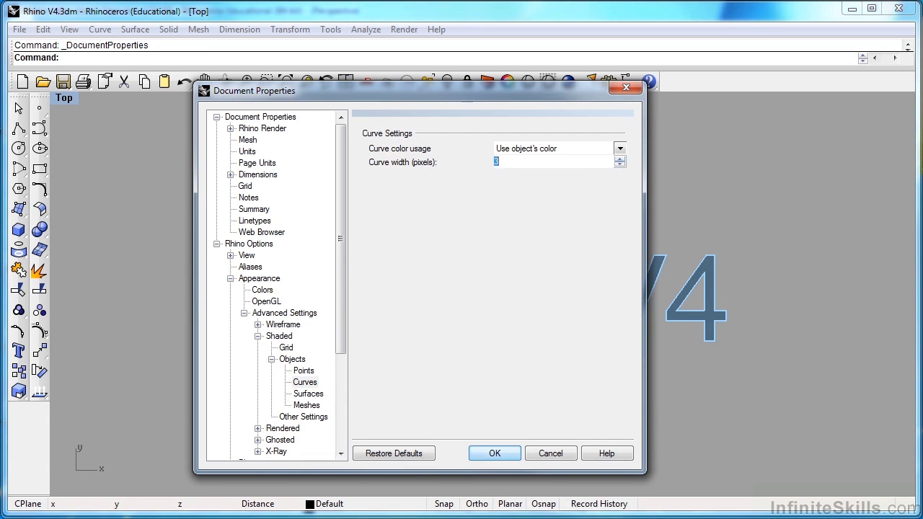
left_click(495, 453)
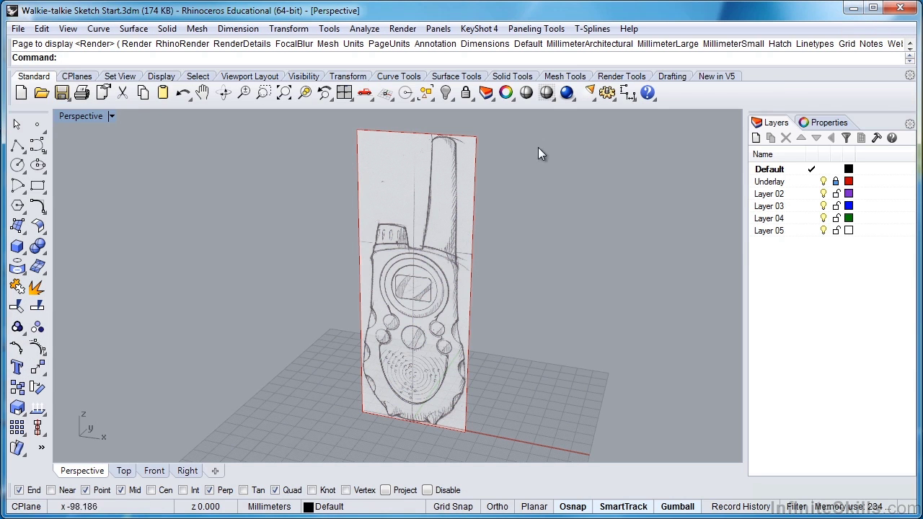
Set the Perspective view to Shaded and make the Front viewport active
left_click(548, 96)
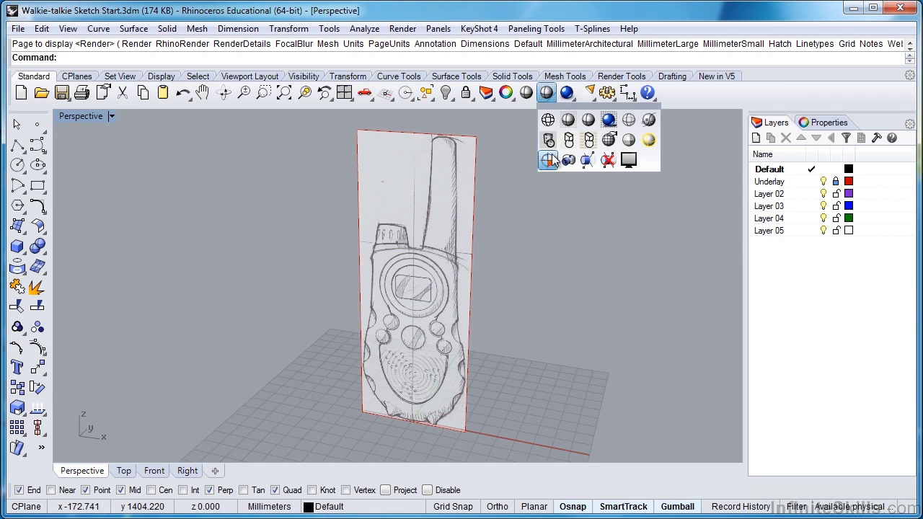
left_click(568, 121)
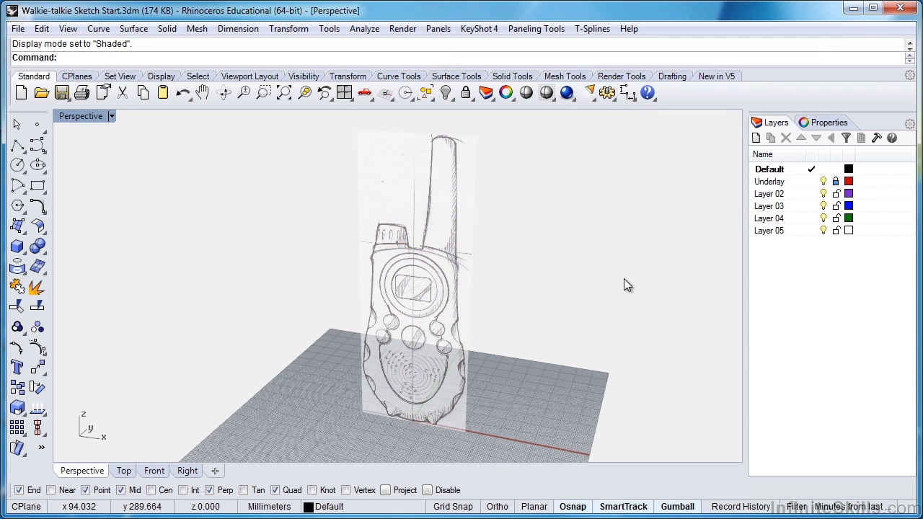
left_click(155, 470)
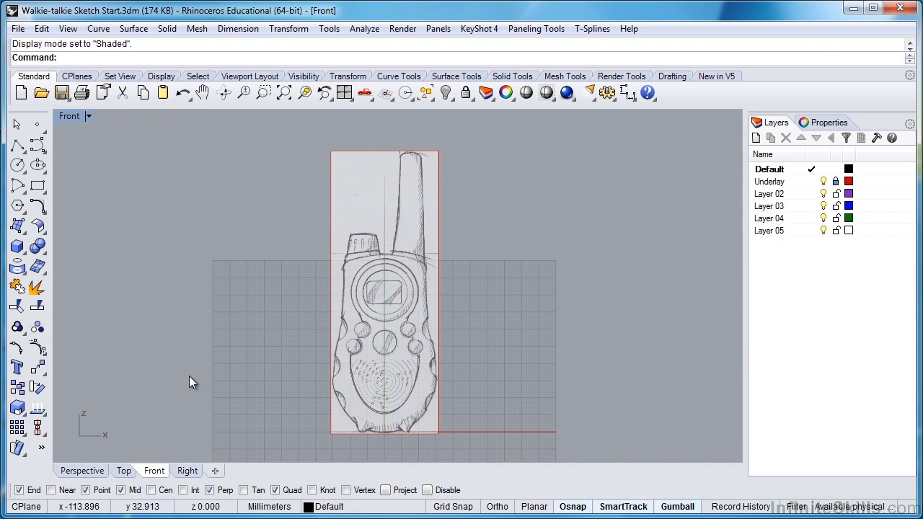
left_click(303, 153)
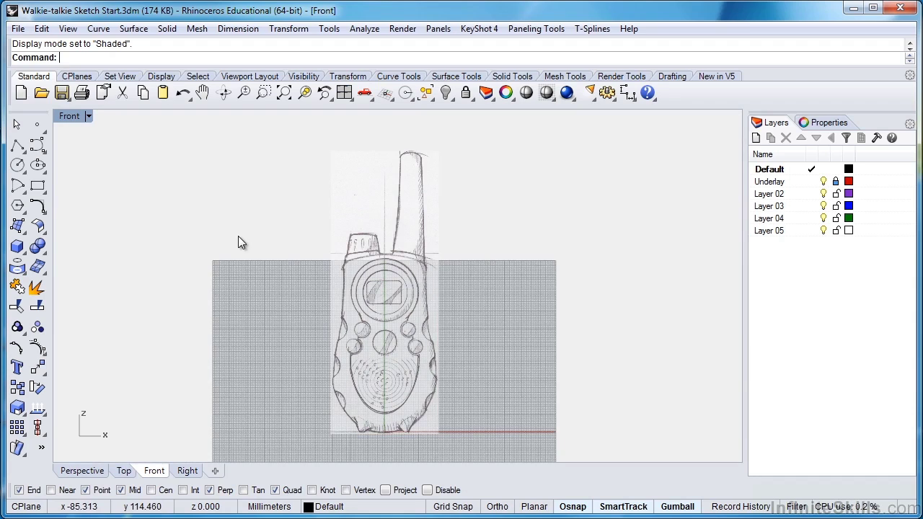
Frame the walkie-talkie sketch in the Front view and hide the grid with F7
right_click_drag(238, 236, 324, 227)
scroll(479, 416, "up", 2)
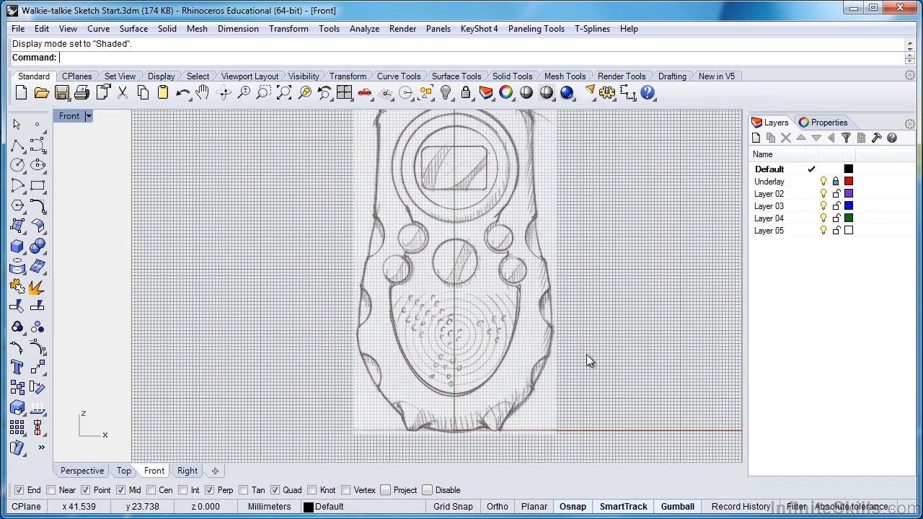
right_click_drag(586, 354, 552, 371)
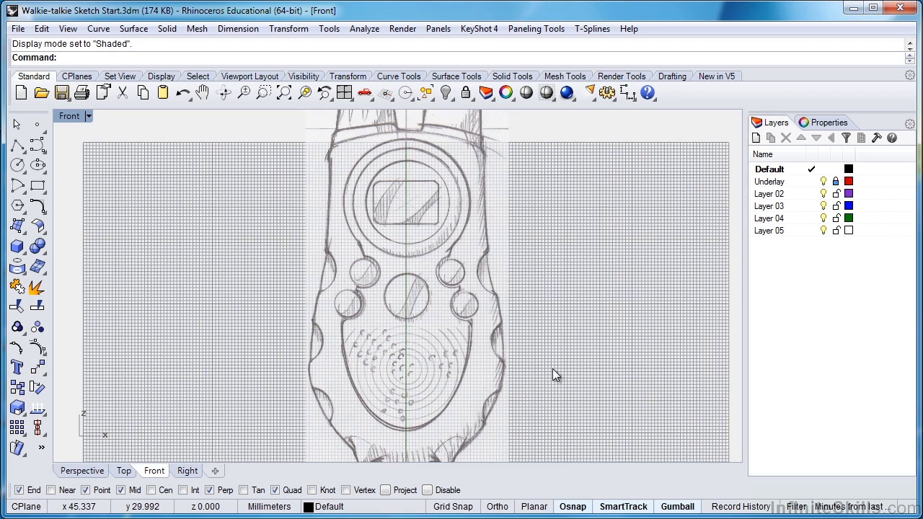
key("F7")
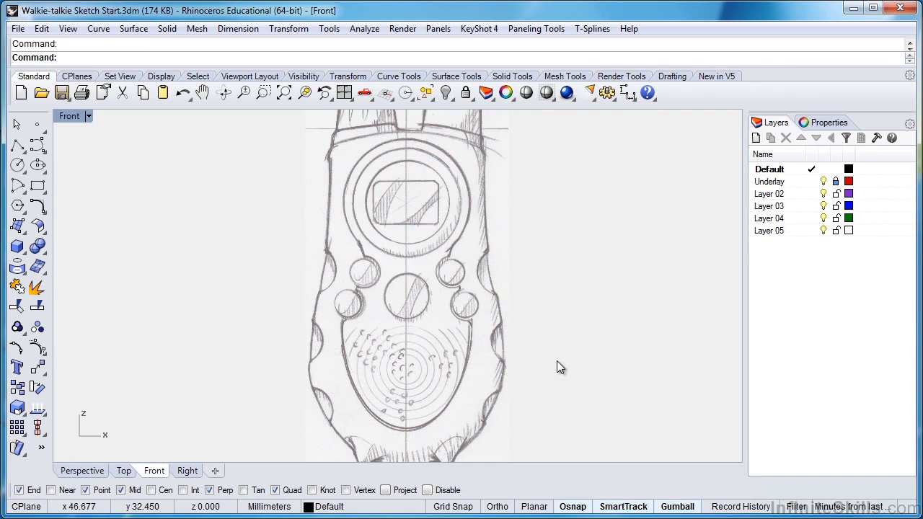
scroll(557, 368, "down", 3)
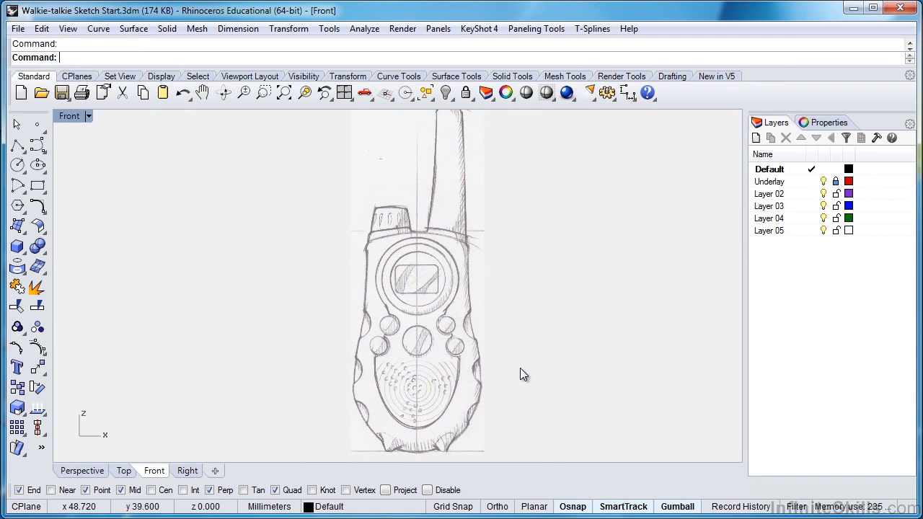
Unlock the Underlay layer, set the sketch material's transparency to 85, then relock Underlay
left_click(836, 184)
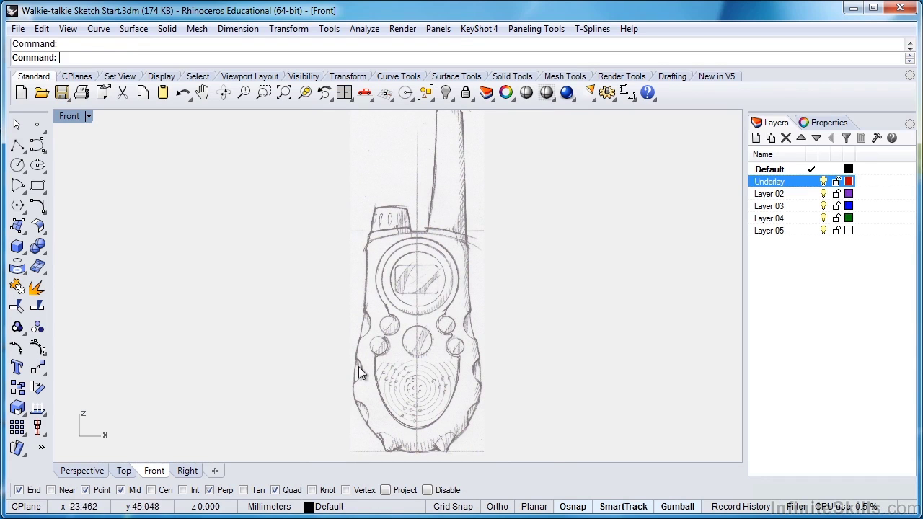
left_click(388, 349)
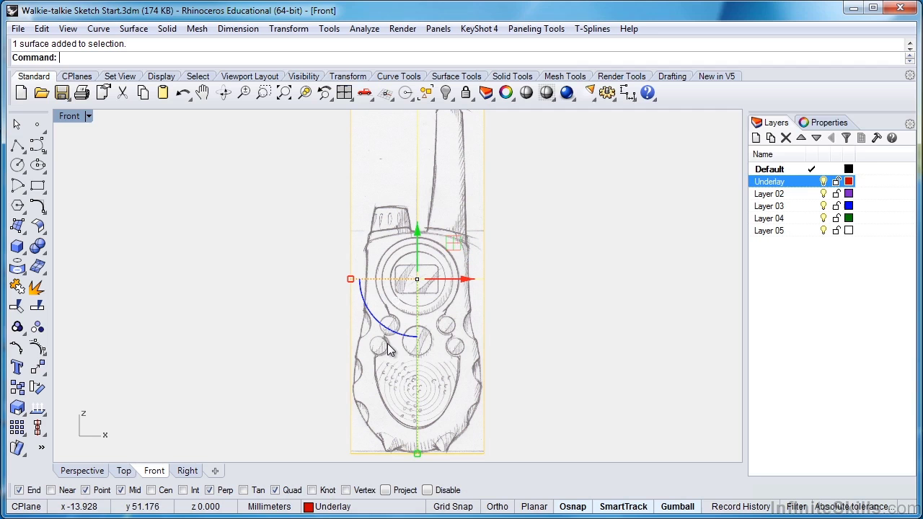
left_click(825, 122)
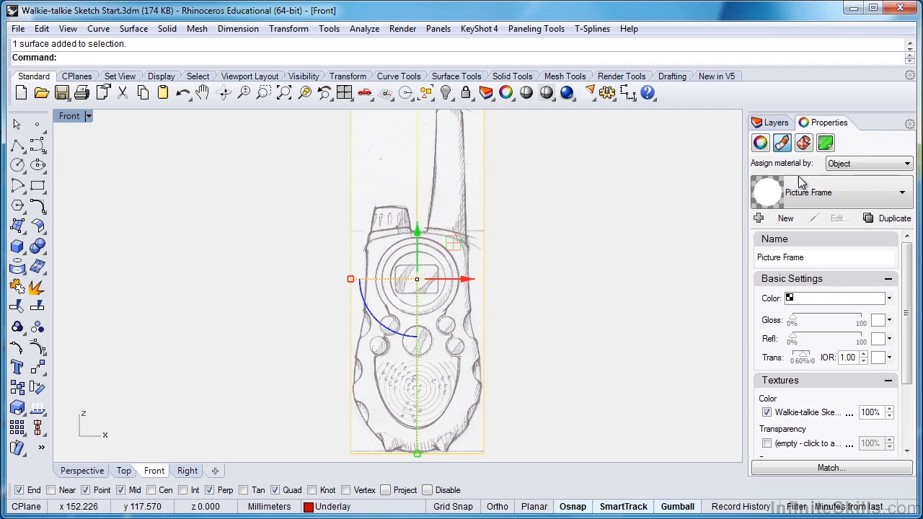
left_click(804, 358)
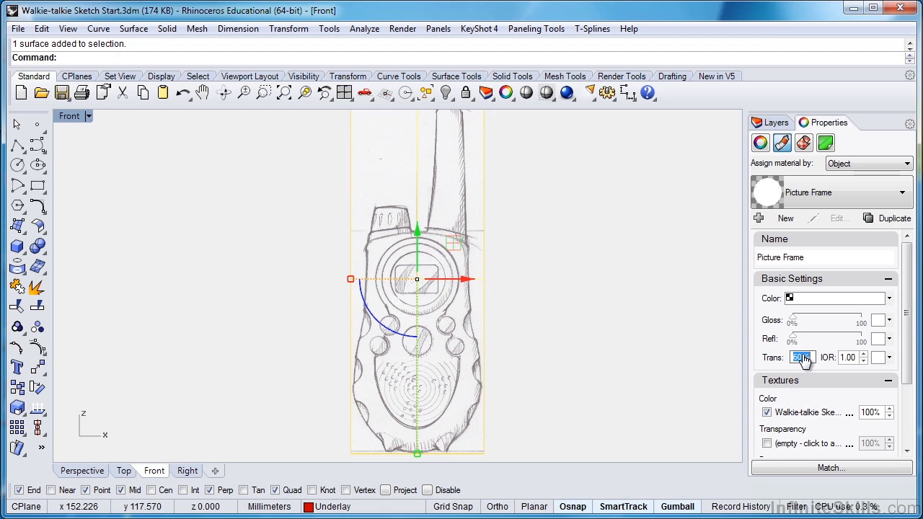
type("85")
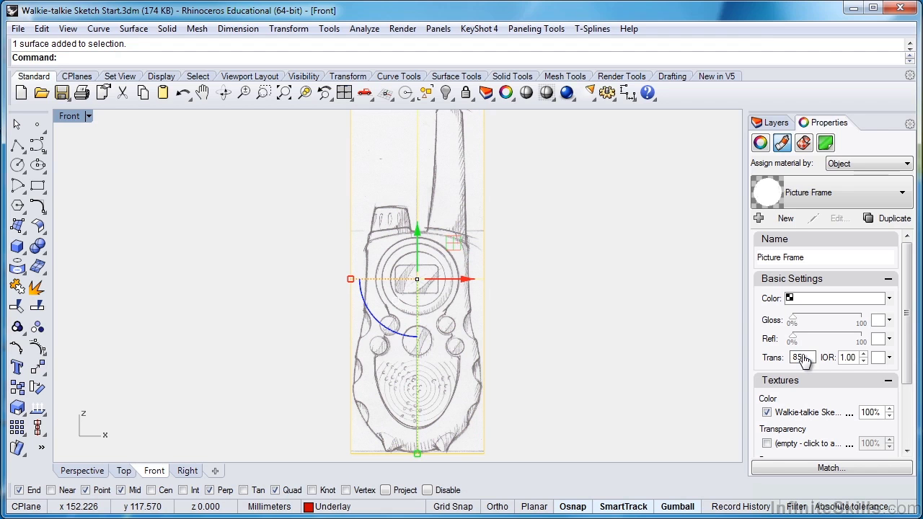
key("Return")
left_click(773, 123)
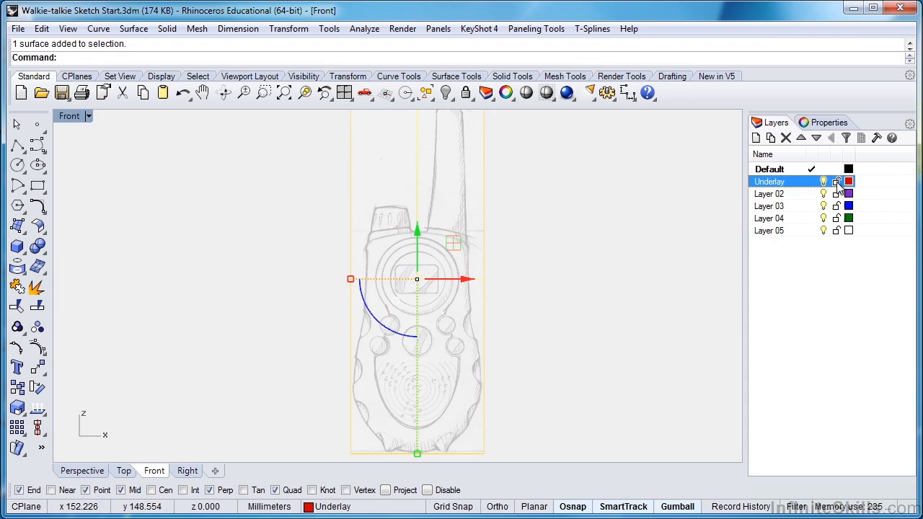
left_click(836, 182)
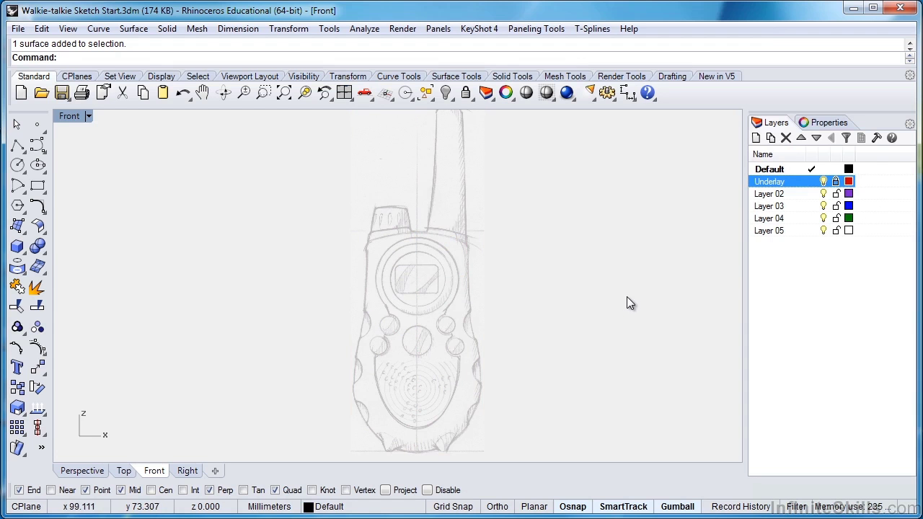
Hide the grid in the Perspective view, check the faint sketch, and return to Front
left_click(81, 471)
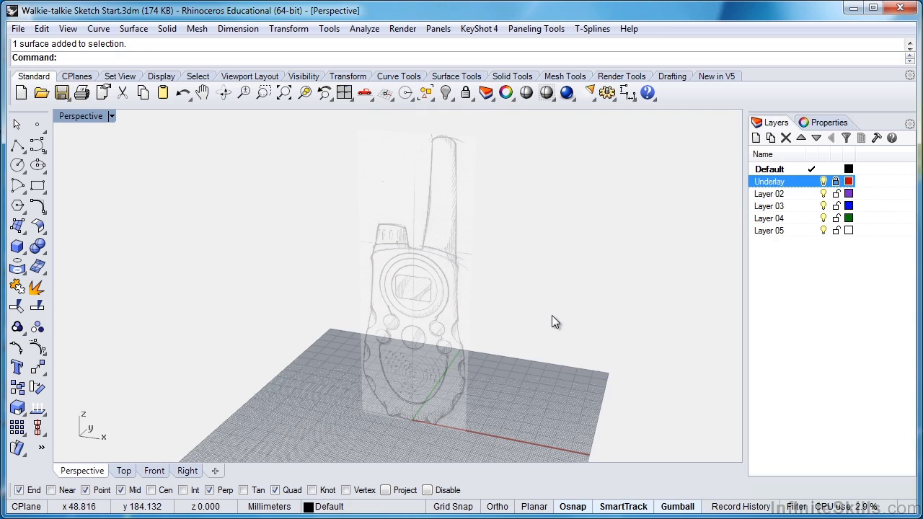
key("F7")
mouse_move(545, 383)
right_mouse_down()
mouse_move(482, 357)
mouse_move(385, 344)
mouse_move(519, 334)
mouse_move(591, 354)
mouse_move(512, 354)
mouse_move(451, 310)
mouse_move(527, 325)
mouse_move(444, 306)
right_mouse_up()
left_click(157, 472)
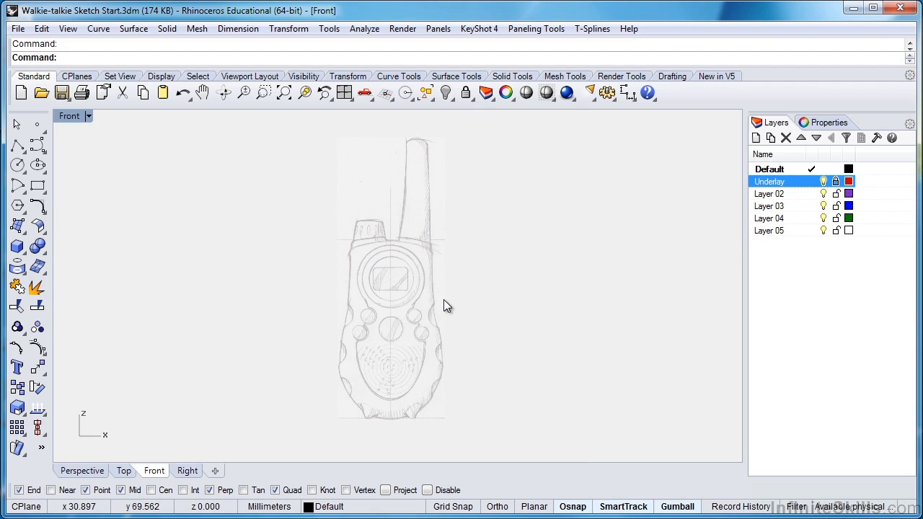
Save incrementally as Walkie-talkie Sketch Start 001.3dm, then Save As 'Walkie-talkie Sketch Finish'
right_click(61, 93)
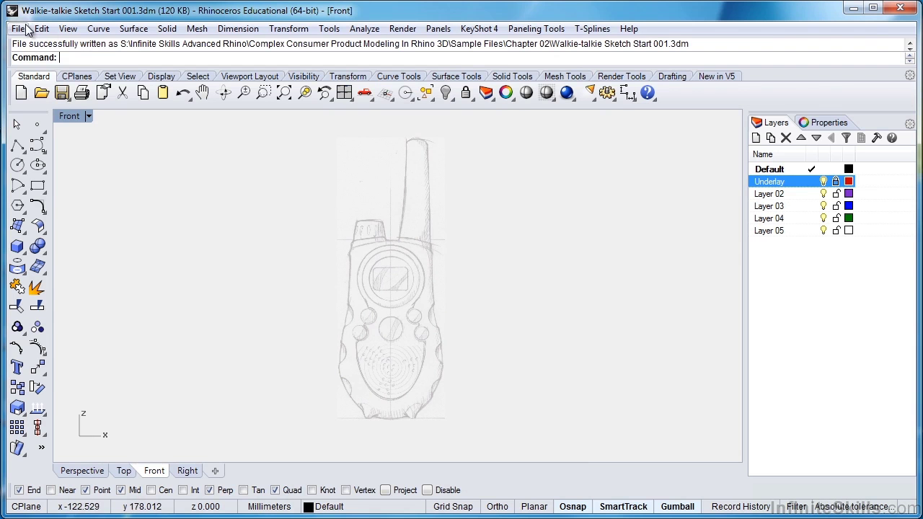
left_click(18, 29)
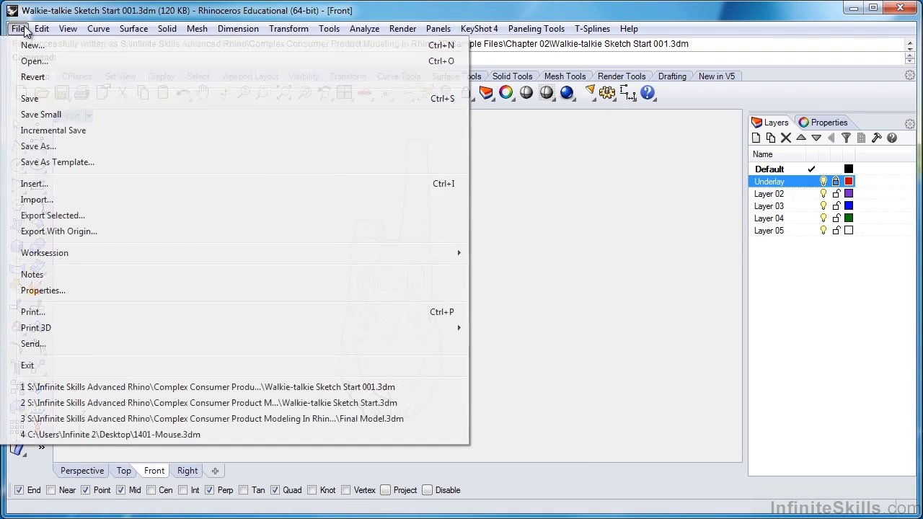
left_click(37, 148)
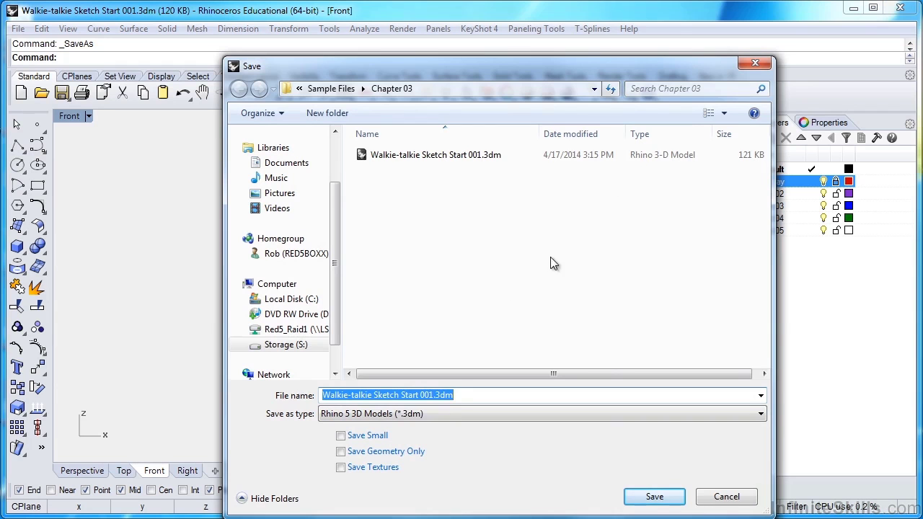
left_click_drag(452, 394, 404, 395)
type("Finish")
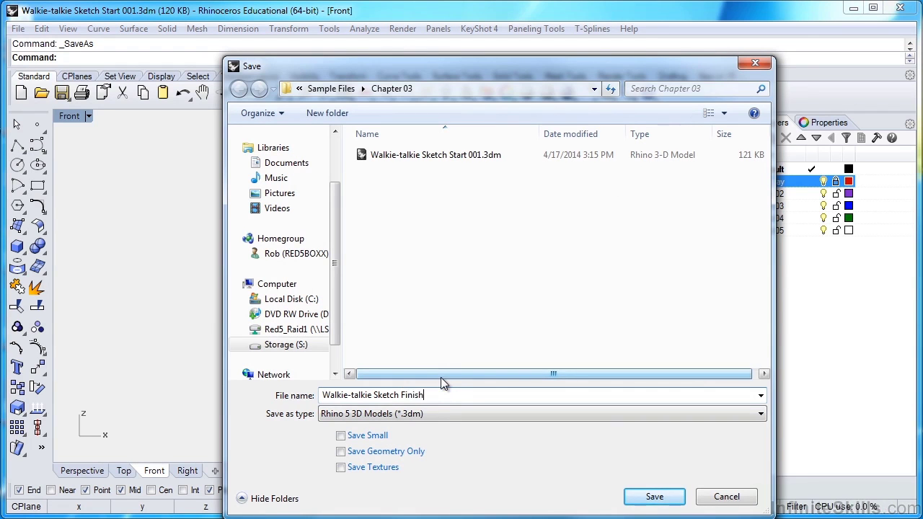